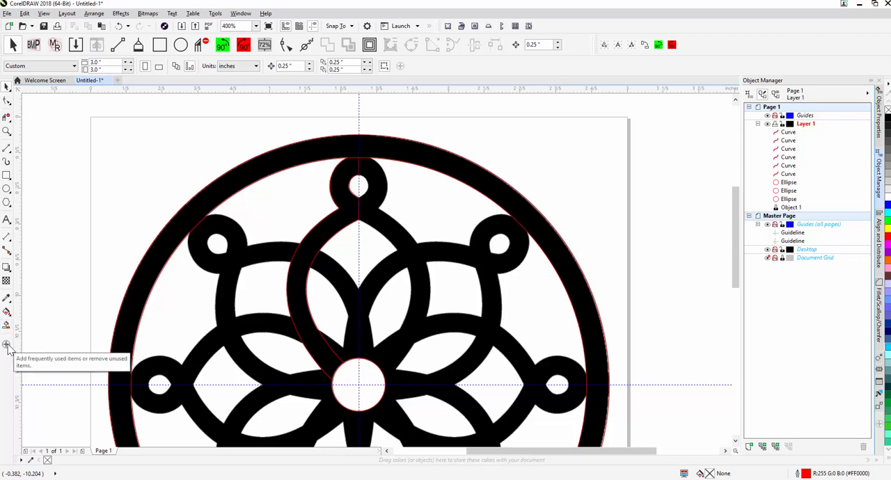
left_click(6, 346)
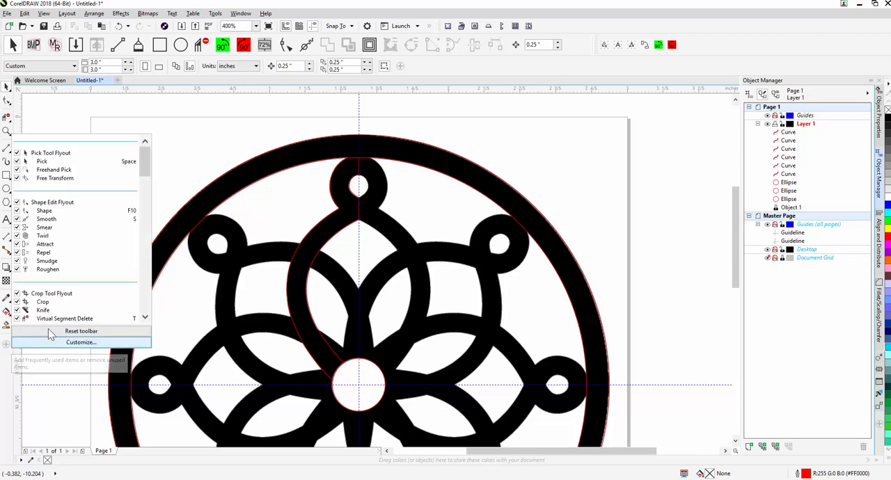
mouse_move(147, 167)
left_mouse_down()
mouse_move(148, 230)
mouse_move(155, 202)
mouse_move(147, 257)
mouse_move(154, 159)
left_mouse_up()
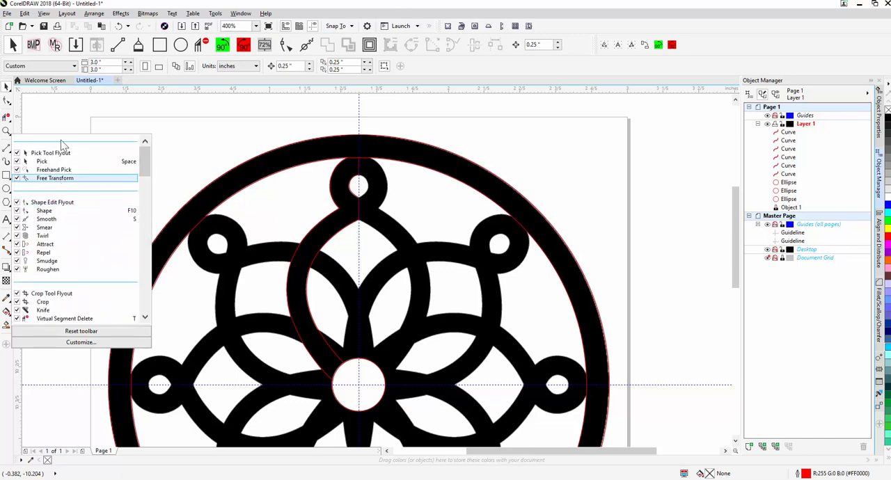
left_click(61, 116)
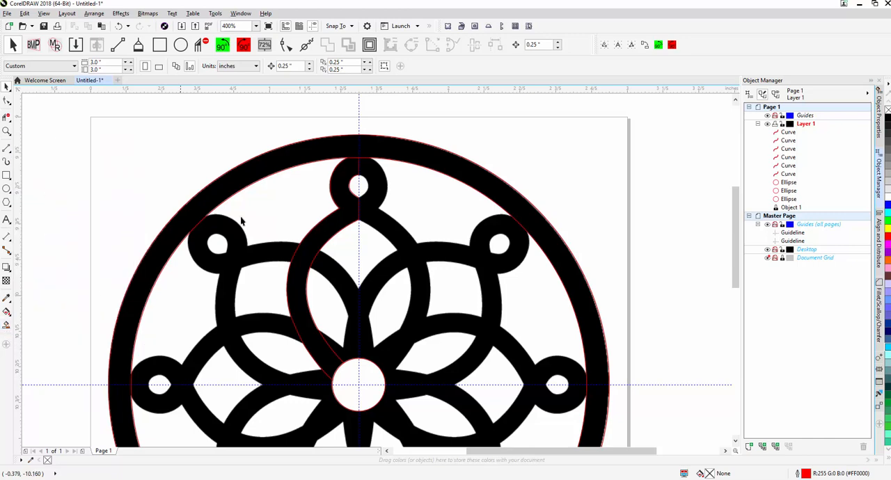
Step: Create a filled shape from the traced half petal with Smart Fill and nudge it 4 inches to the right
left_click(6, 324)
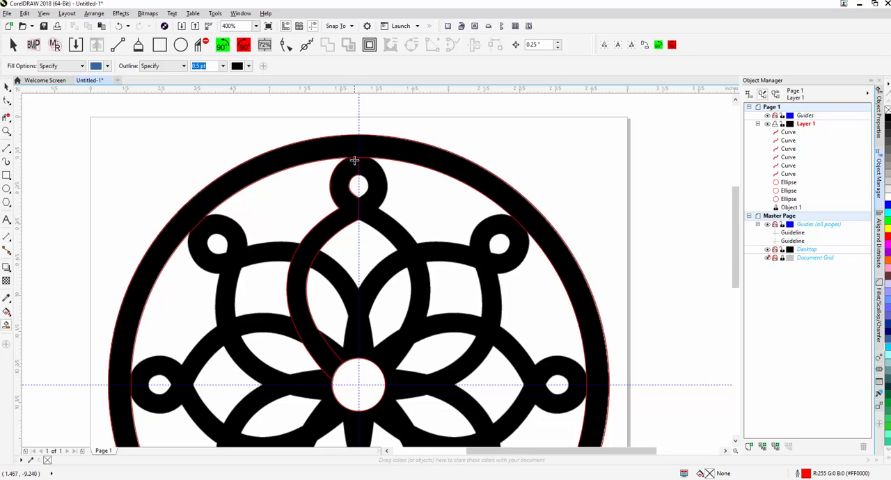
left_click(346, 206)
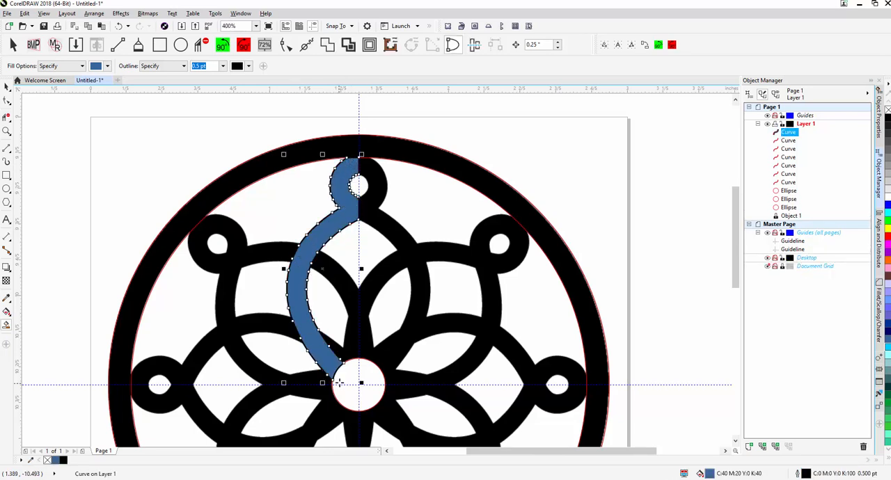
scroll(304, 250, "down", 2)
left_click_drag(373, 263, 359, 195)
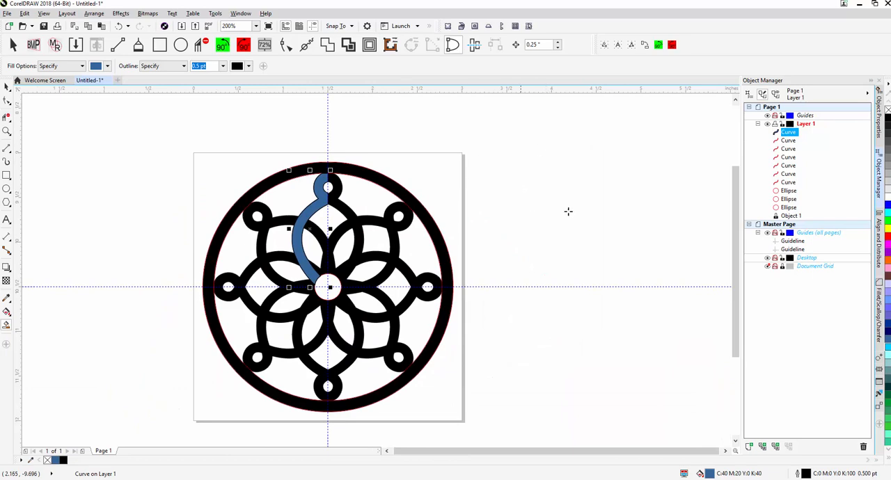
left_click_drag(576, 209, 532, 191)
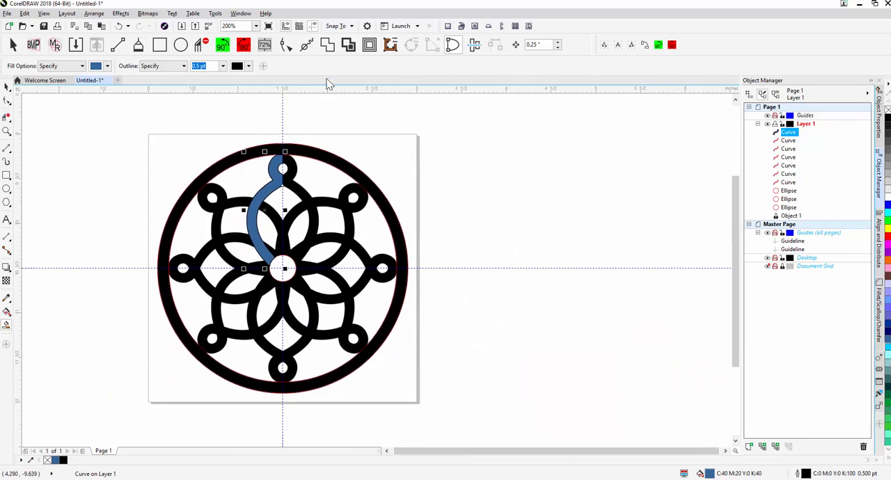
double_click(536, 45)
type("4")
key("Return")
key("Right")
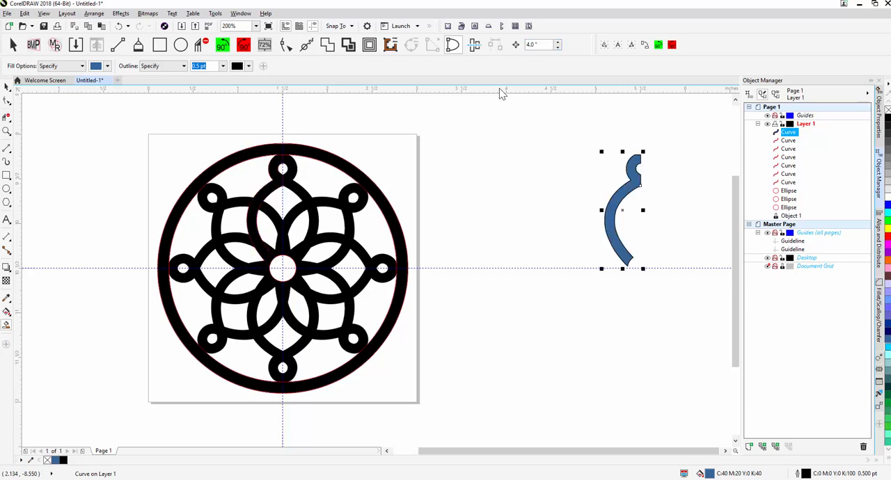
Step: Nudge the outer circle, the inner ring circle and the small centre circle 4 inches right to join the filled half petal
left_click(457, 148)
left_click(364, 177)
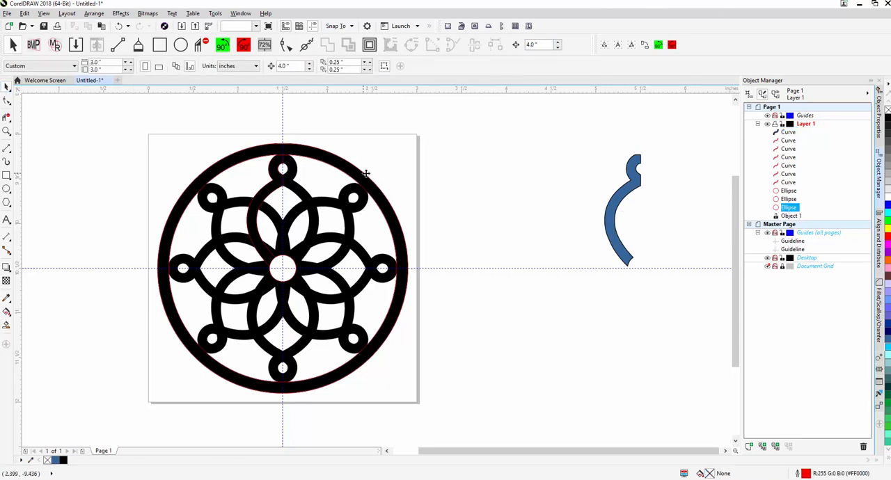
key("Tab")
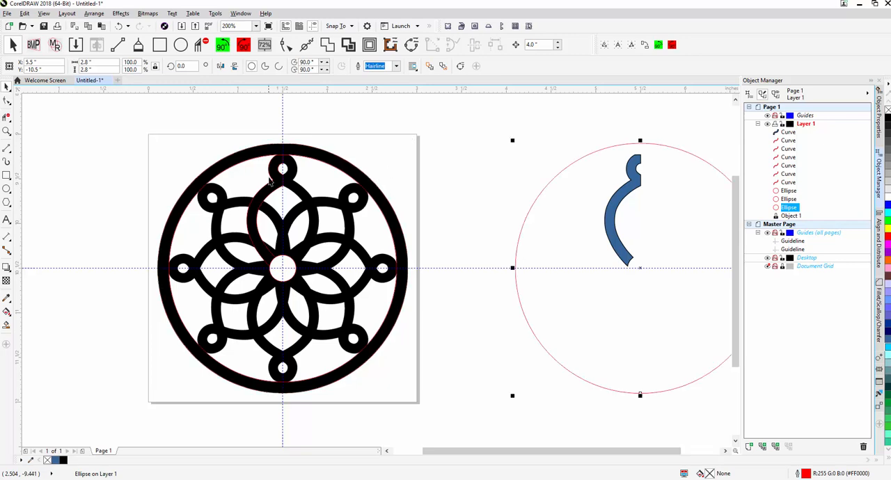
key("Right")
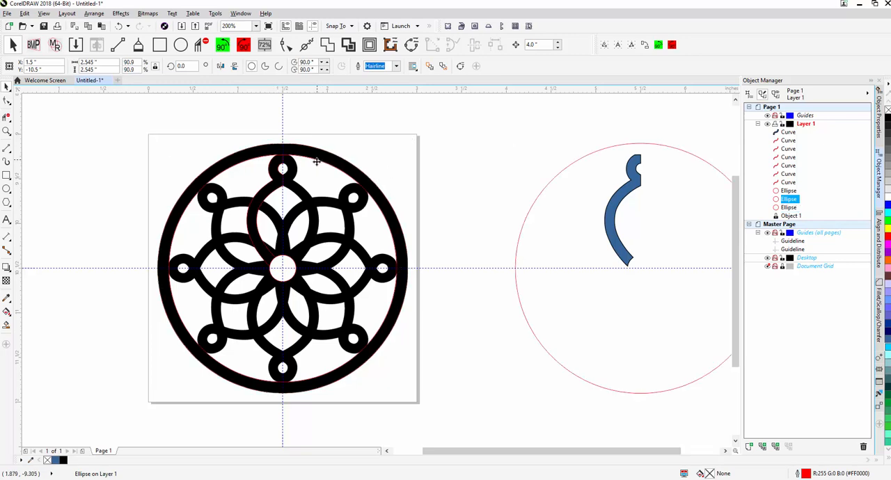
key("Tab")
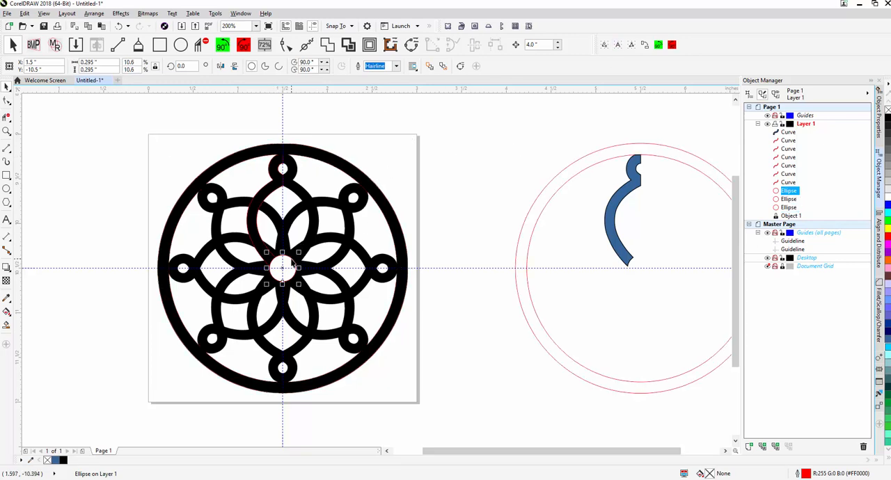
left_click_drag(621, 226, 308, 221)
scroll(369, 222, "up", 2)
scroll(381, 199, "down", 2)
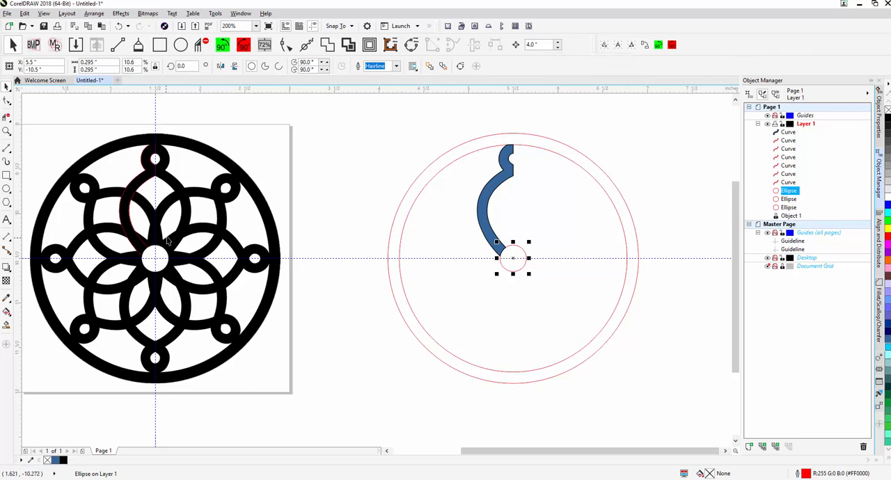
Step: Change the outline colour of the filled half petal to red
left_click_drag(613, 162, 573, 172)
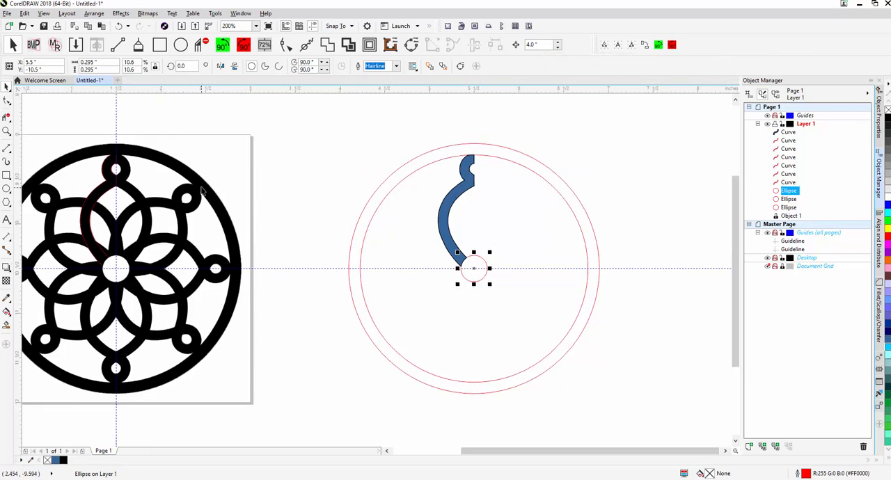
scroll(495, 174, "up", 1)
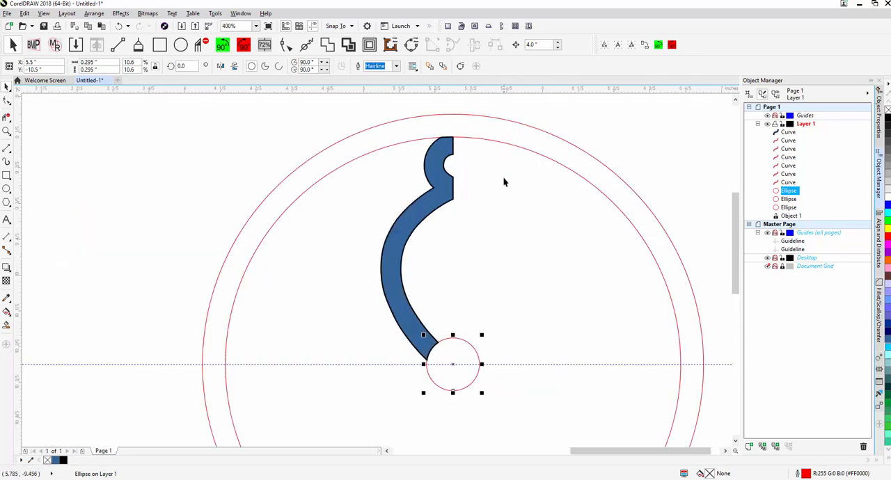
left_click(390, 194)
scroll(443, 257, "down", 1)
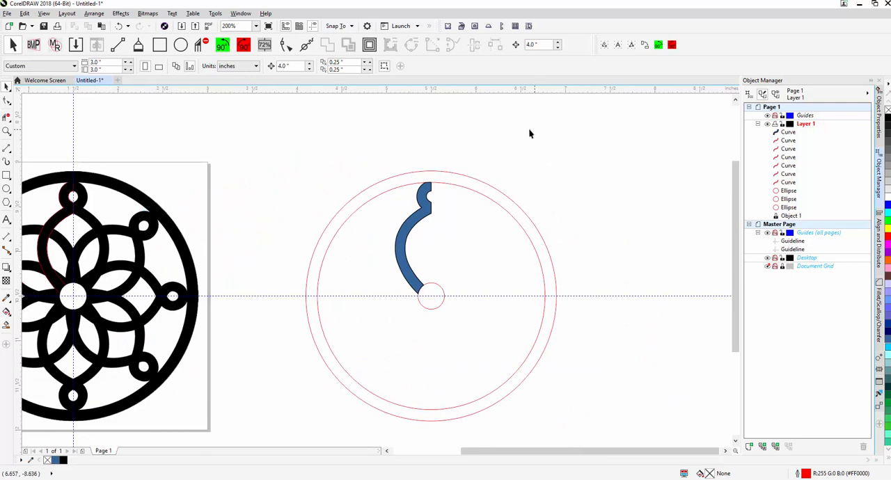
scroll(431, 220, "up", 1)
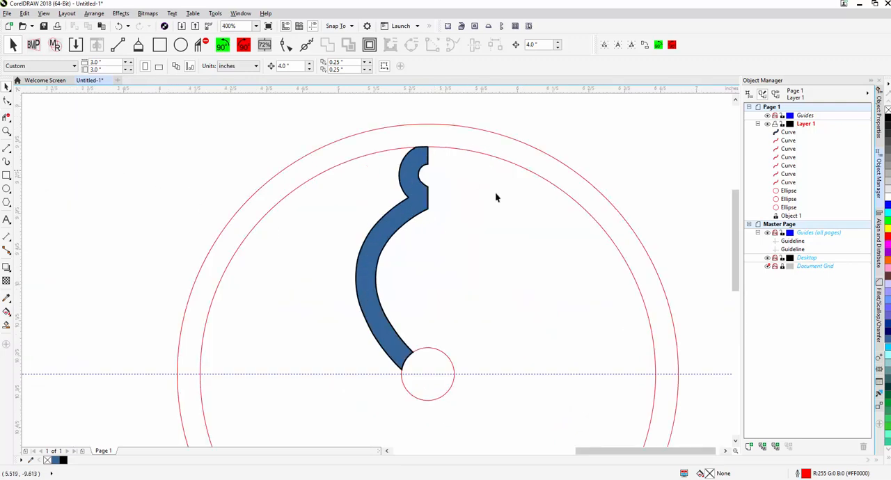
left_click_drag(402, 268, 350, 261)
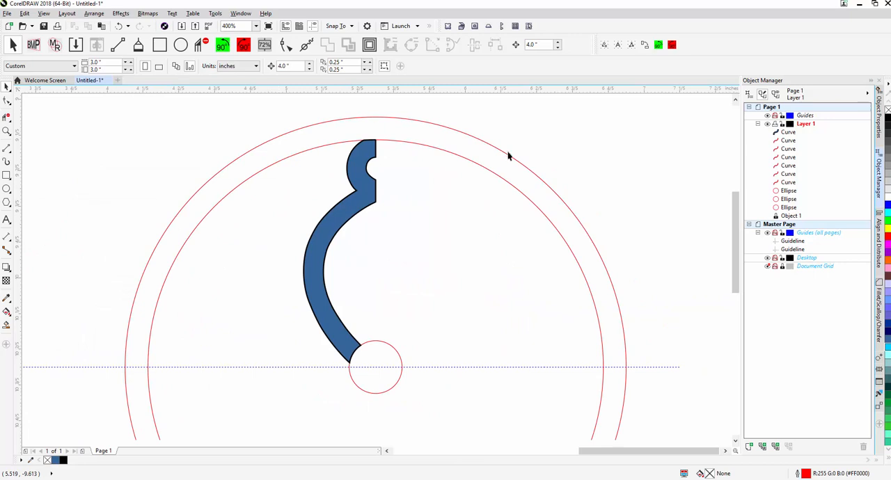
left_click(367, 199)
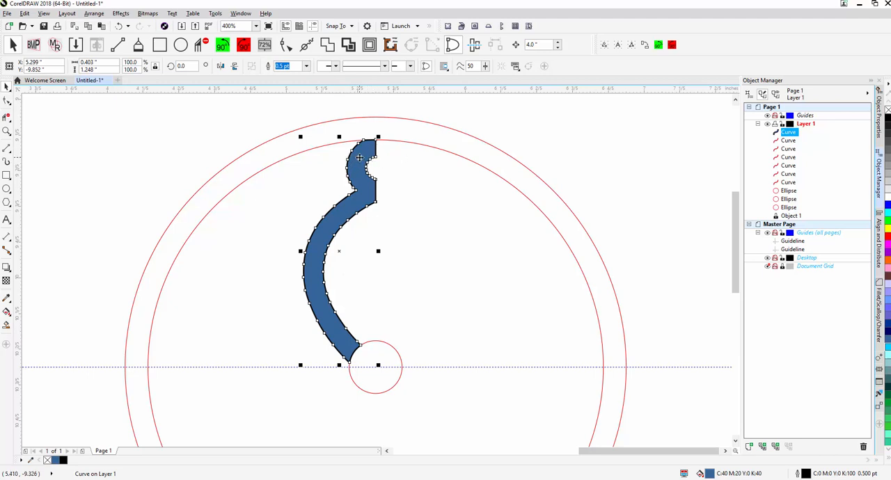
right_click(886, 240)
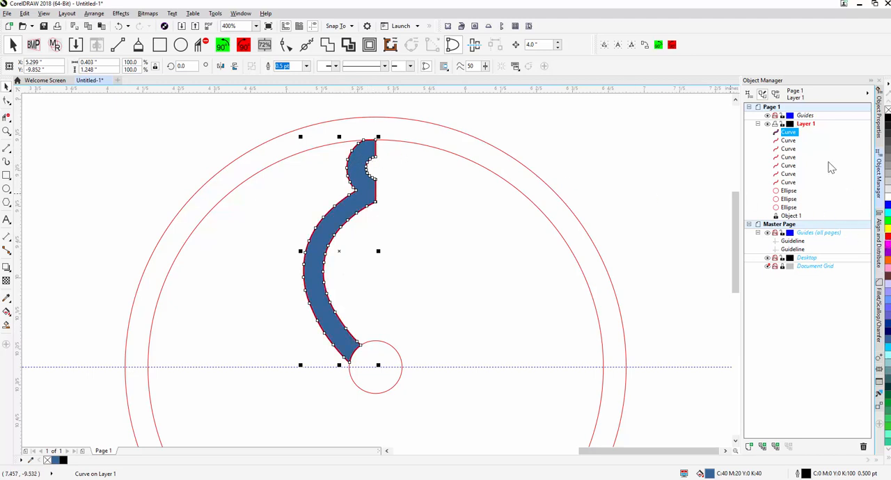
Step: Set the half petal's outline width to Hairline and remove its fill
left_click(880, 126)
left_click(807, 116)
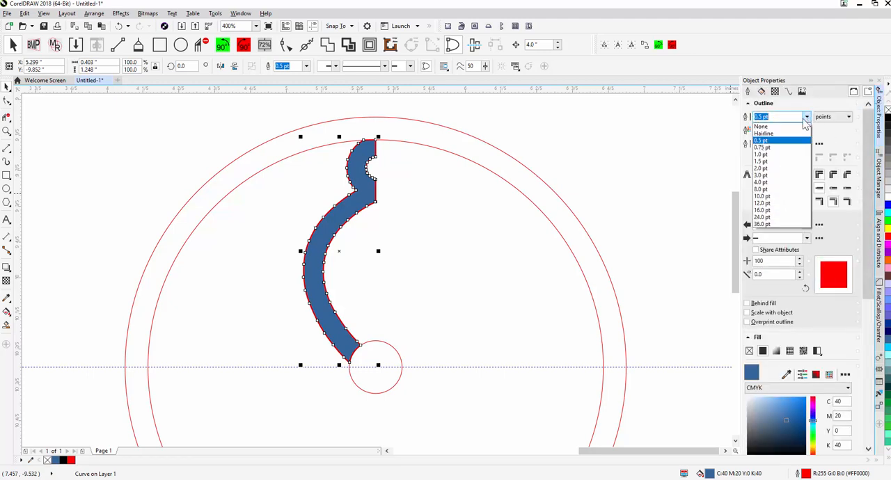
left_click(775, 135)
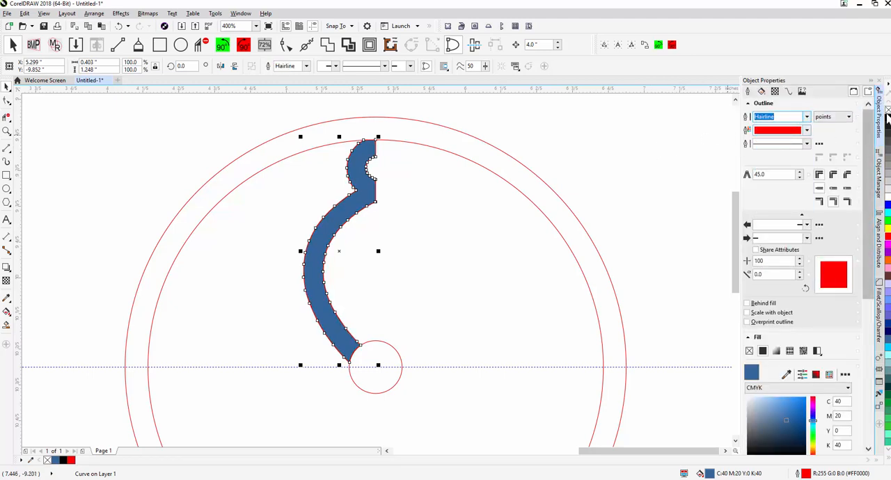
left_click(887, 112)
left_click(643, 139)
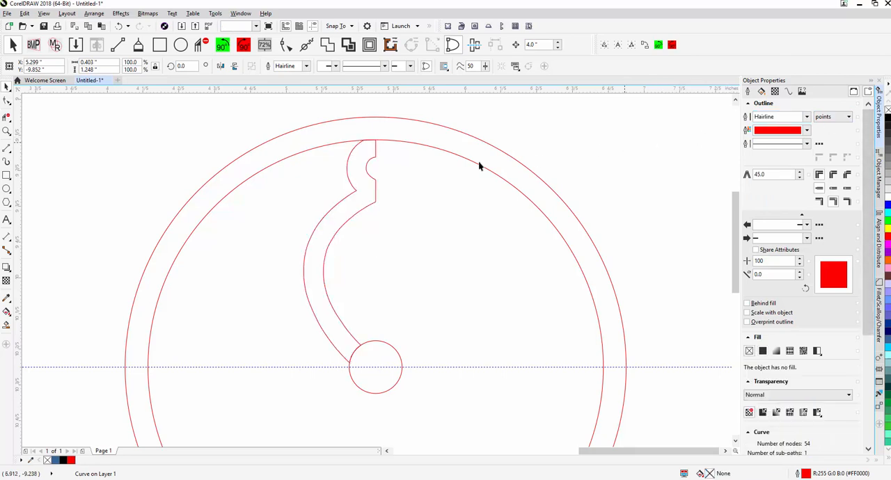
Step: Create a horizontally mirrored copy of the half petal across its straight vertical edge at 100% scale
left_click(362, 161)
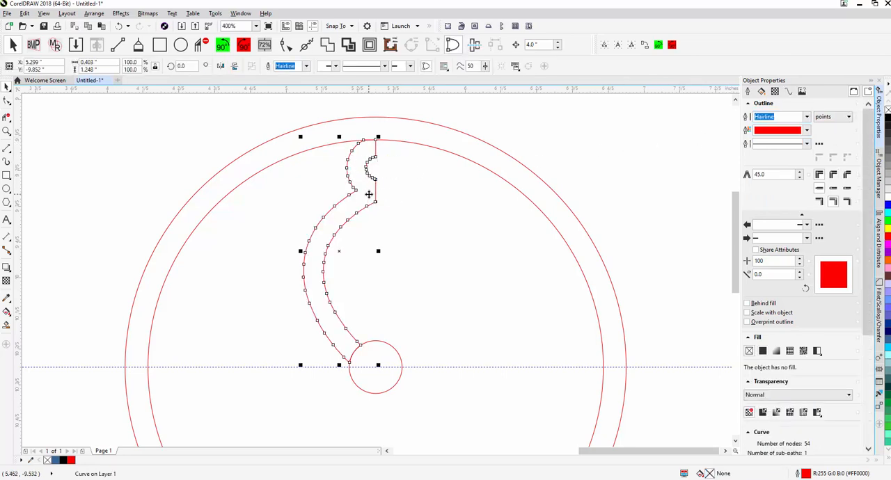
scroll(406, 200, "down", 2)
scroll(388, 200, "up", 2)
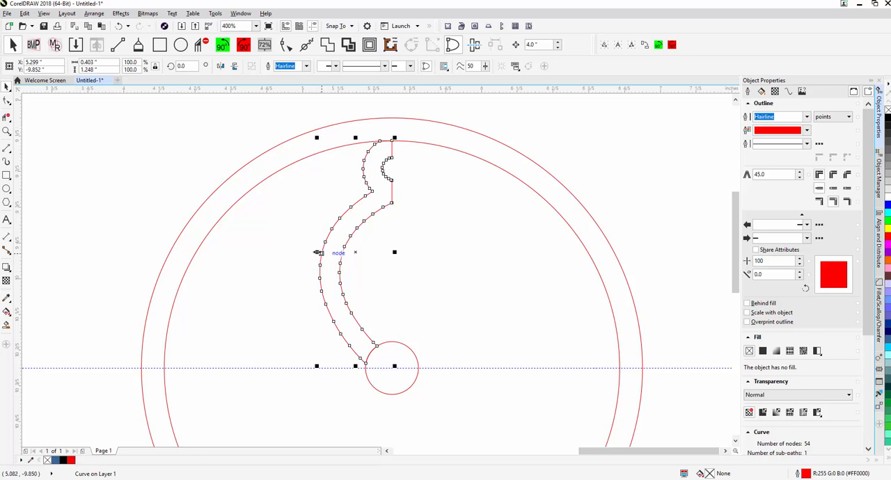
left_click_drag(318, 253, 444, 241)
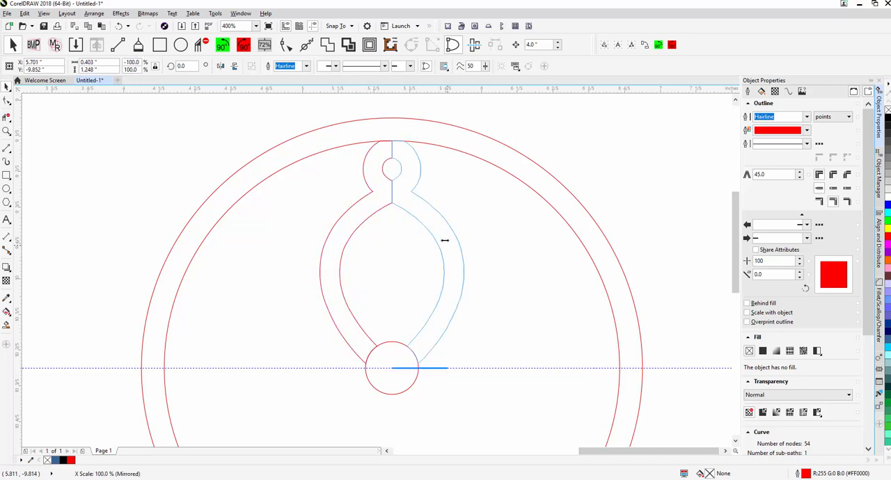
right_click(448, 244)
left_click_drag(444, 241, 455, 246)
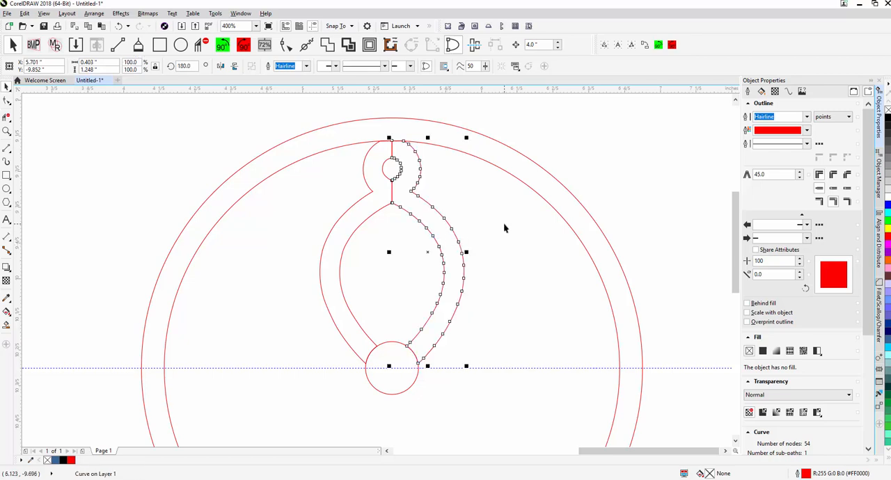
Step: Weld the two mirrored half petals into one complete petal shape
scroll(488, 224, "down", 2)
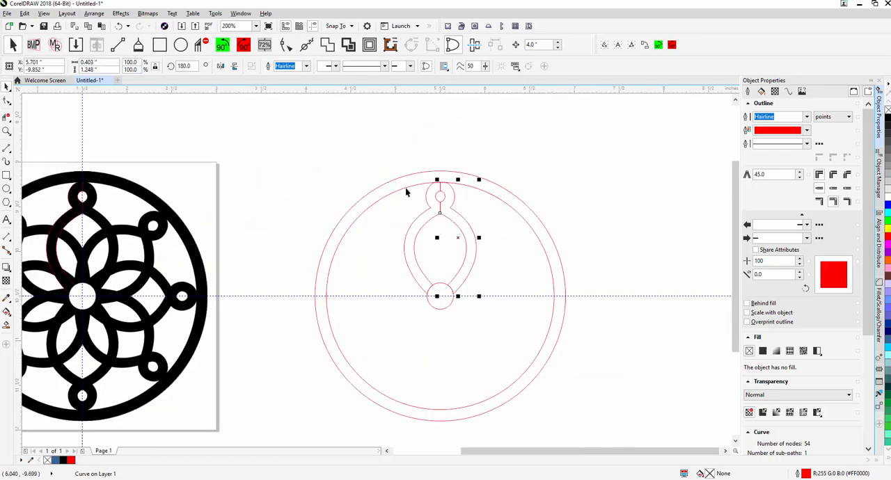
scroll(465, 218, "up", 2)
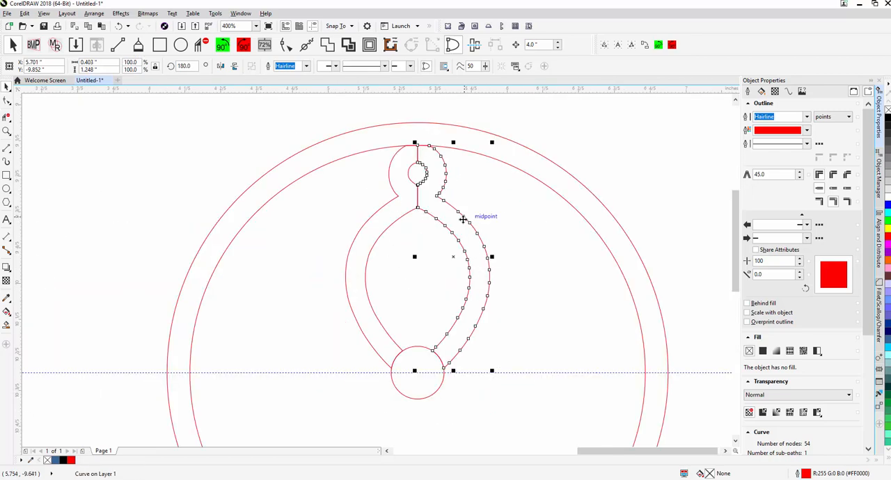
left_click(7, 86)
left_click(243, 143)
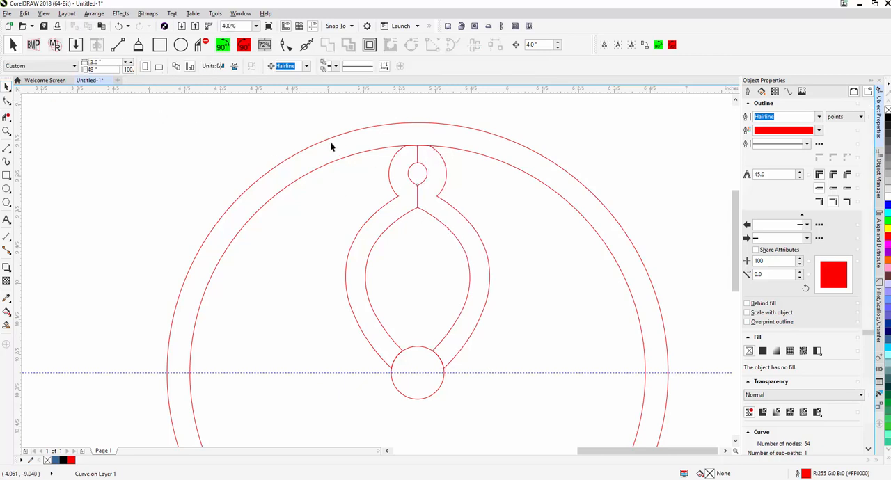
left_click(400, 175)
left_click(434, 169, "shift")
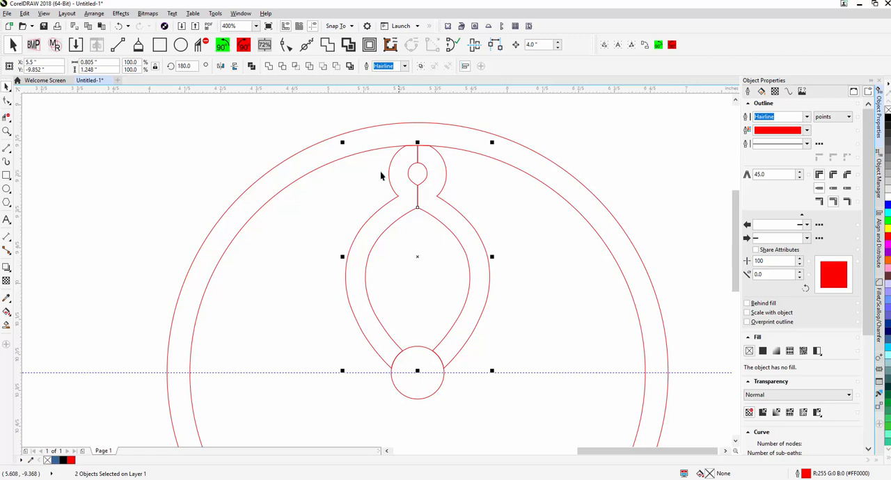
left_click(328, 45)
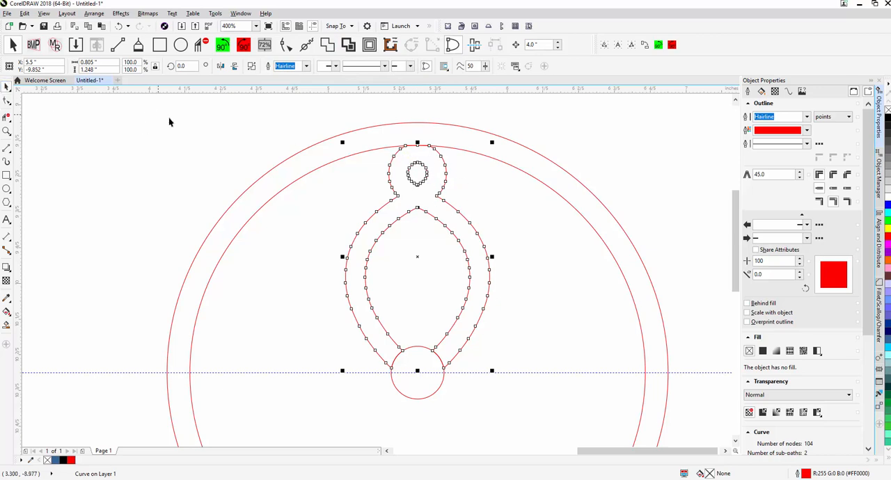
left_click(418, 188)
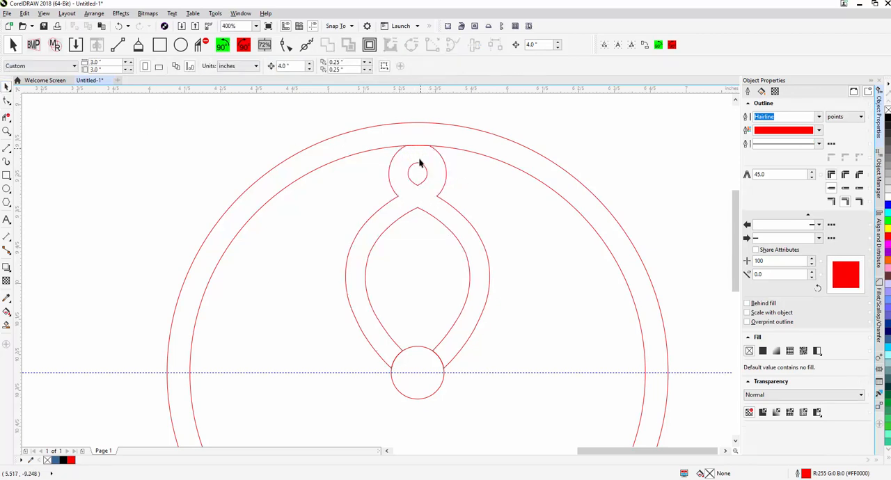
Step: Nudge the welded petal 4 inches right out of the circles, and nudge it back to its original place
scroll(441, 277, "down", 2)
left_click_drag(443, 267, 408, 211)
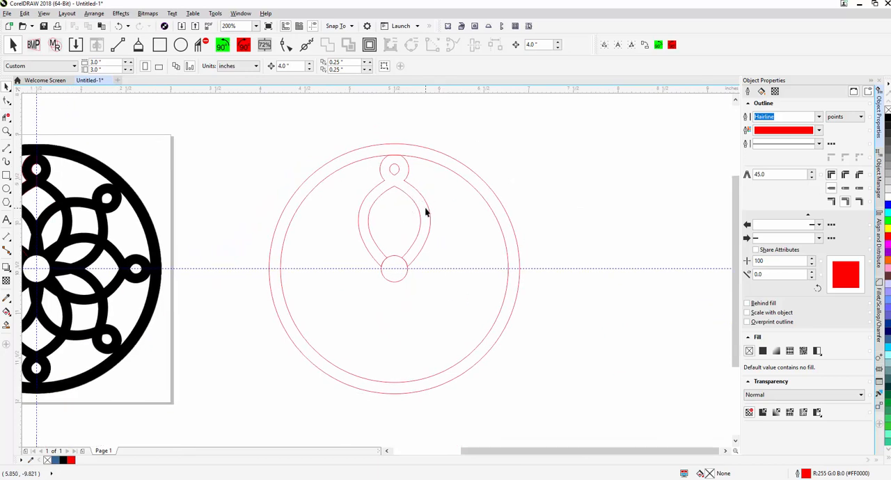
left_click(427, 212)
key("Right")
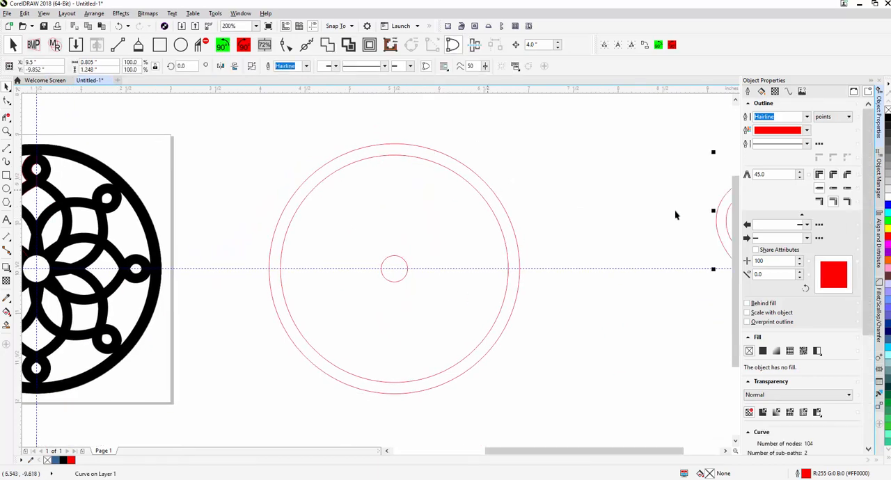
left_click_drag(460, 229, 308, 228)
left_click(634, 203)
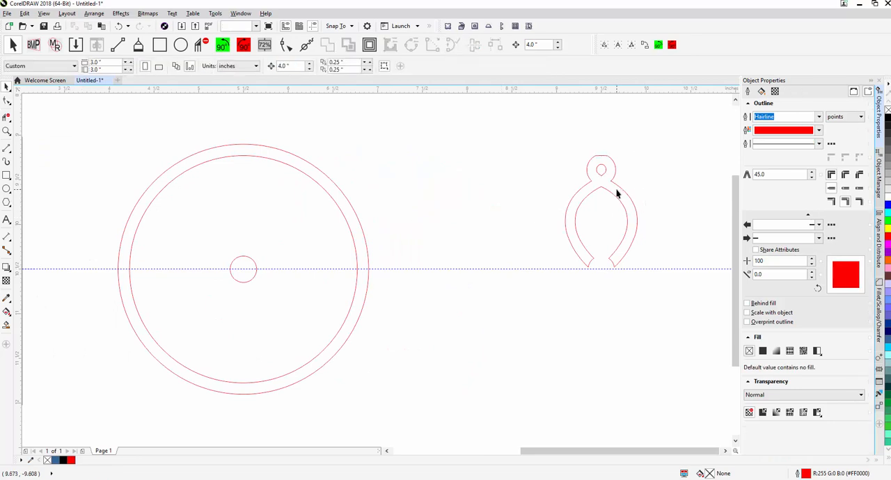
left_click(616, 194)
key("Left")
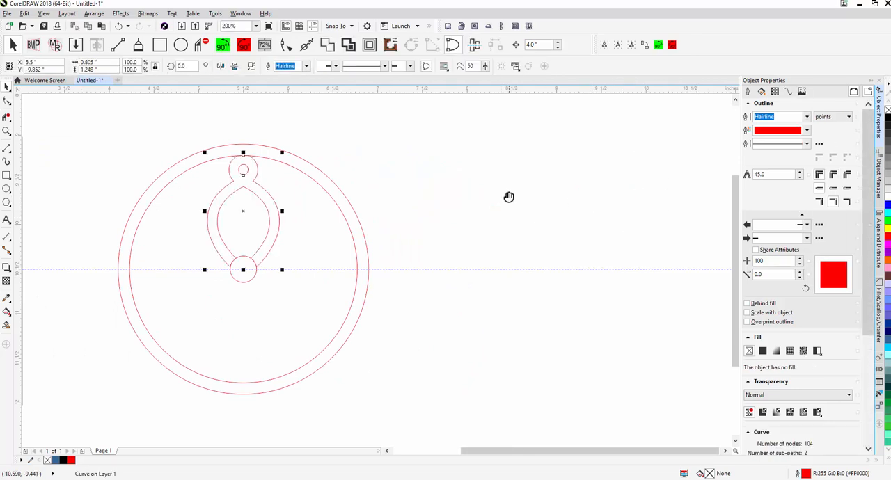